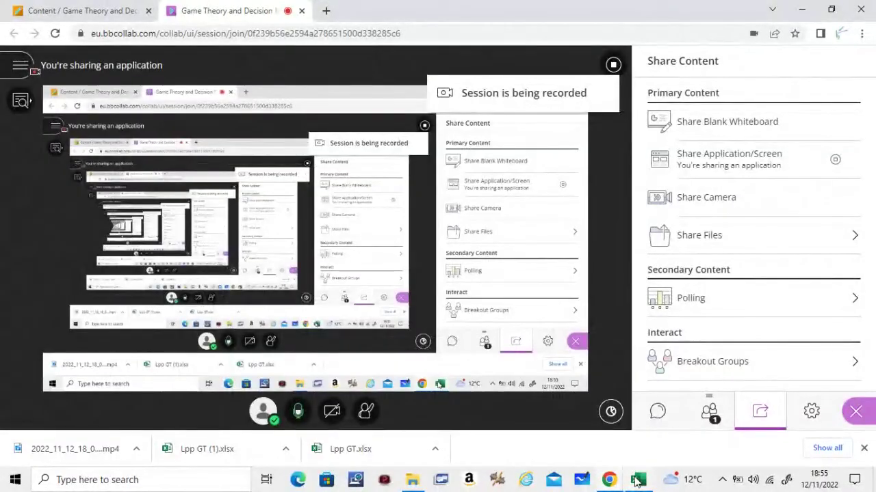
- Switch to the Lpp GT - A workbook in Excel and change the Player A objective label from Max to Min in the Problem sheet's text box
{"action": "left_click", "coordinate": [637, 481]}
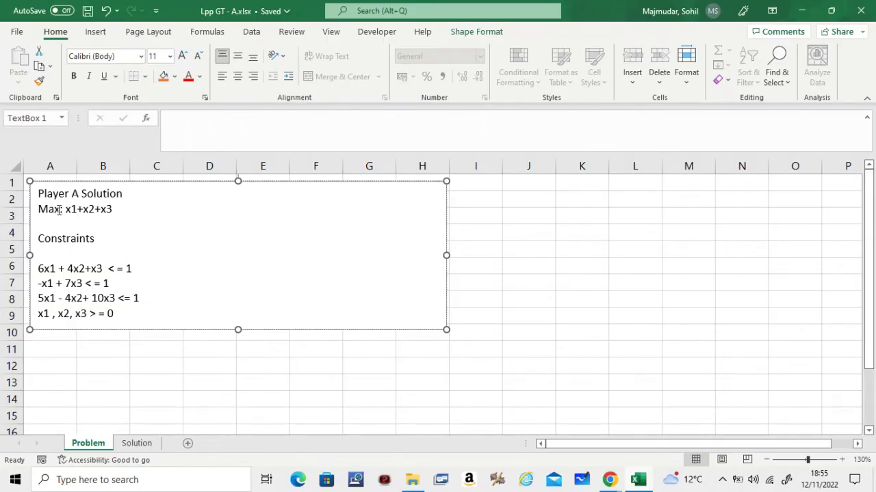
{"action": "key", "text": "BackSpace"}
{"action": "key", "text": "BackSpace"}
{"action": "key", "text": "BackSpace"}
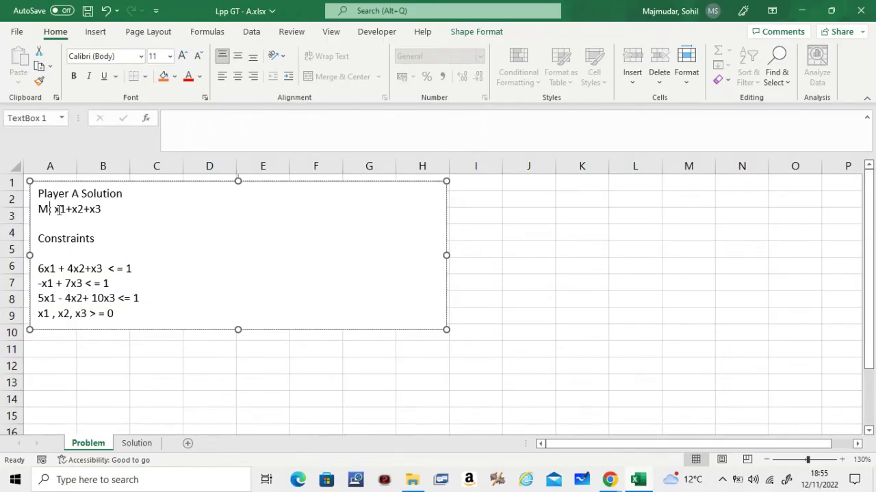
{"action": "type", "text": "in:"}
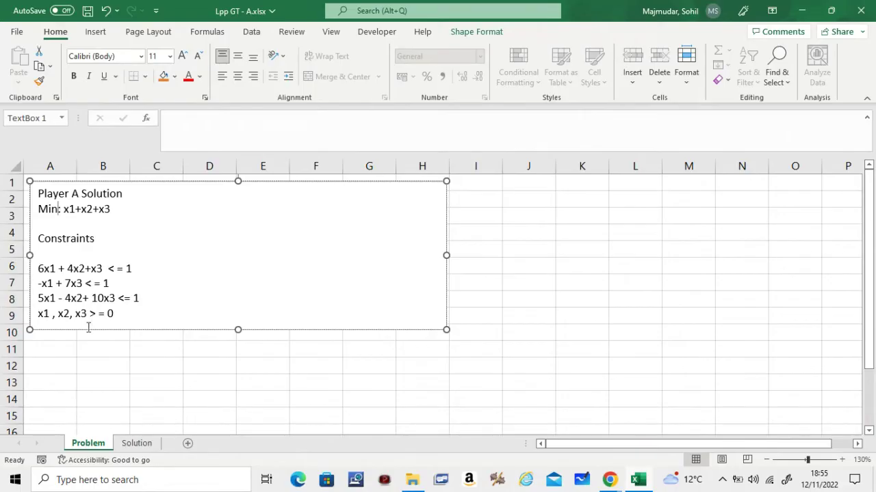
- Examine the x1 to x3 variable headings and the constraint coefficients in B8:D10 on the Solution sheet
{"action": "left_click", "coordinate": [137, 444]}
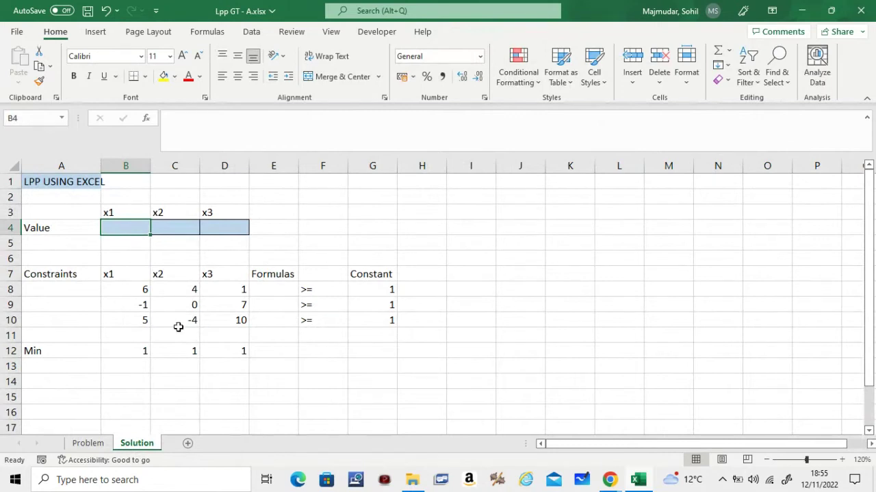
{"action": "left_click", "coordinate": [126, 208]}
{"action": "key", "text": "Right"}
{"action": "key", "text": "Right"}
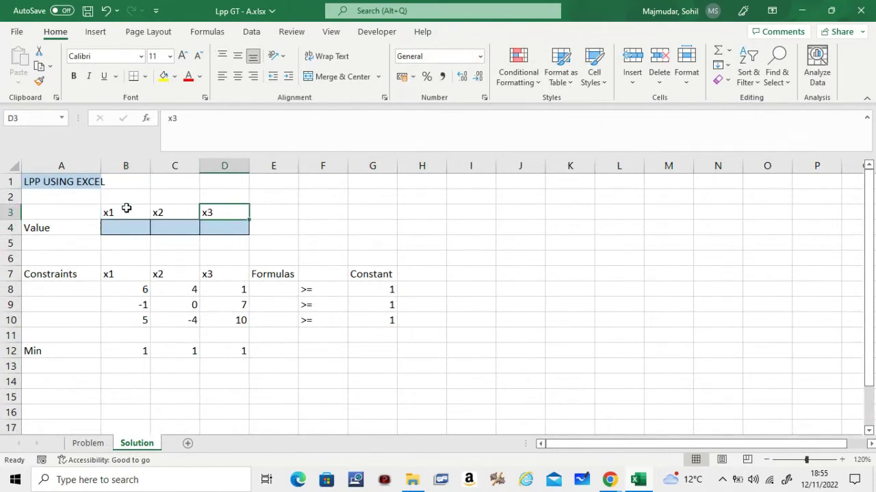
{"action": "left_click", "coordinate": [121, 288]}
{"action": "key", "text": "shift+Right"}
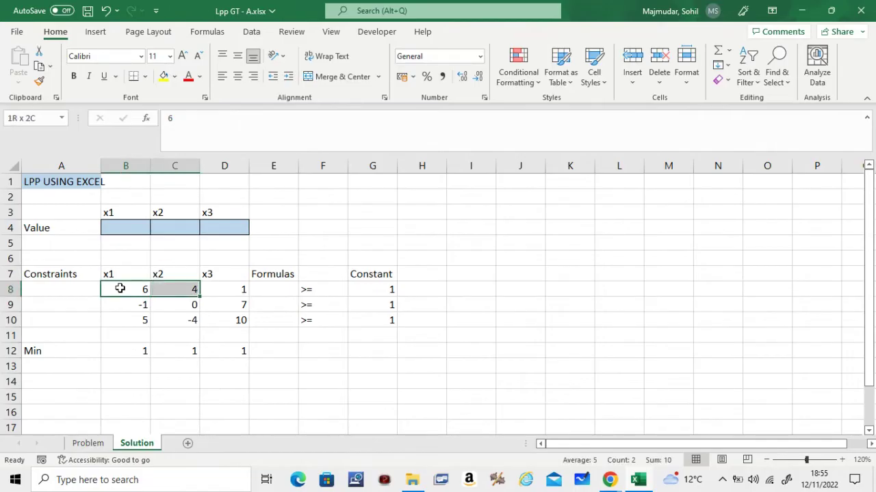
{"action": "key", "text": "shift+Right"}
{"action": "key", "text": "shift+Down"}
{"action": "key", "text": "shift+Down"}
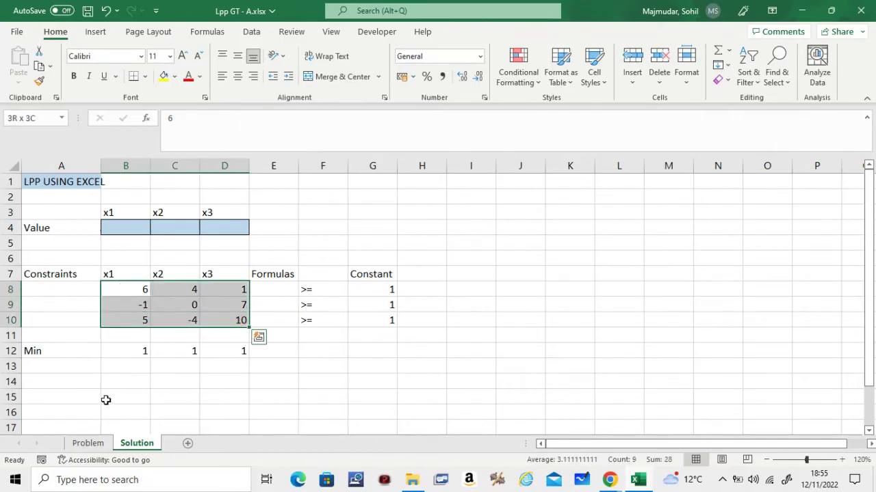
- Compare the first constraint on the Problem sheet with its coefficients and inequality sign in row 8 of the Solution sheet
{"action": "left_click", "coordinate": [88, 445]}
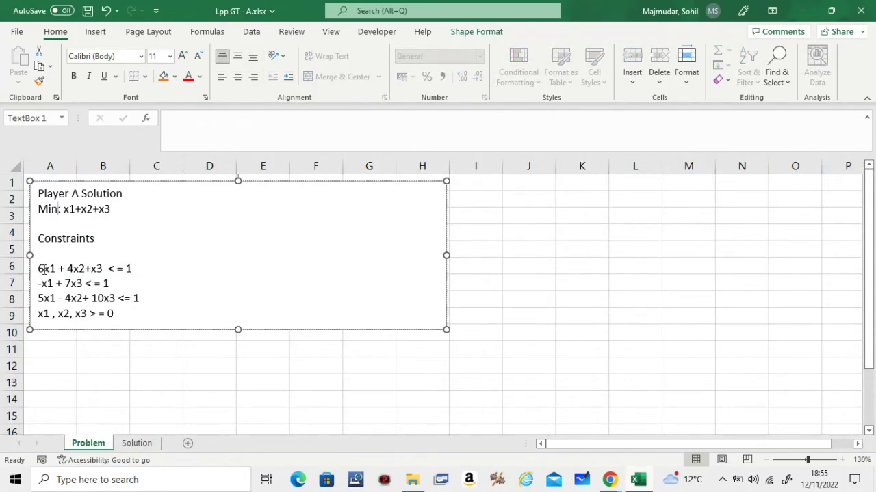
{"action": "left_click", "coordinate": [137, 443]}
{"action": "left_click", "coordinate": [122, 289]}
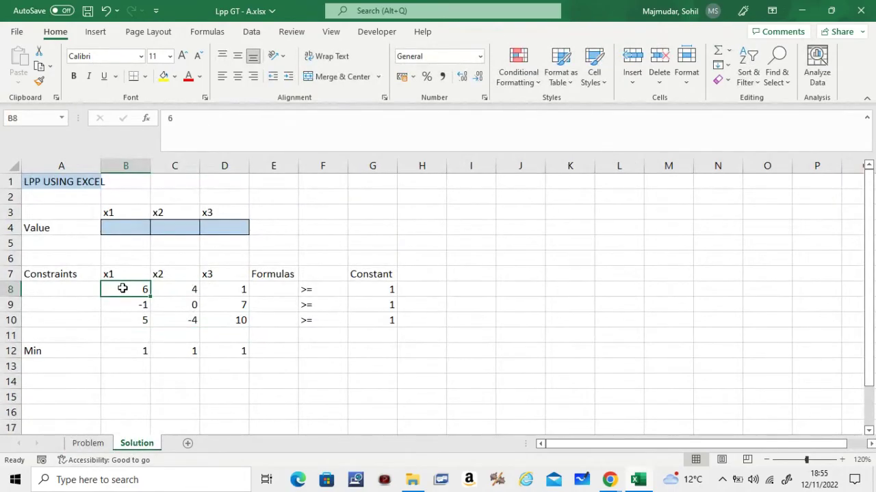
{"action": "key", "text": "Right"}
{"action": "key", "text": "Right"}
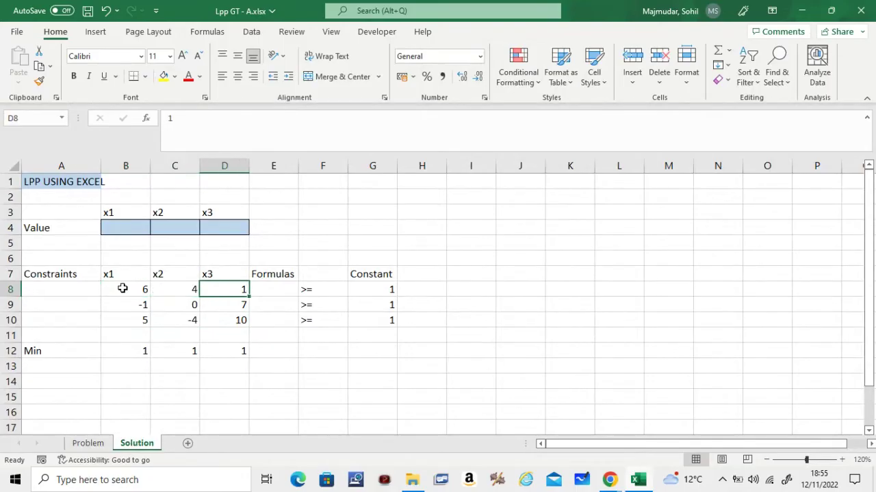
{"action": "key", "text": "Right"}
{"action": "key", "text": "Right"}
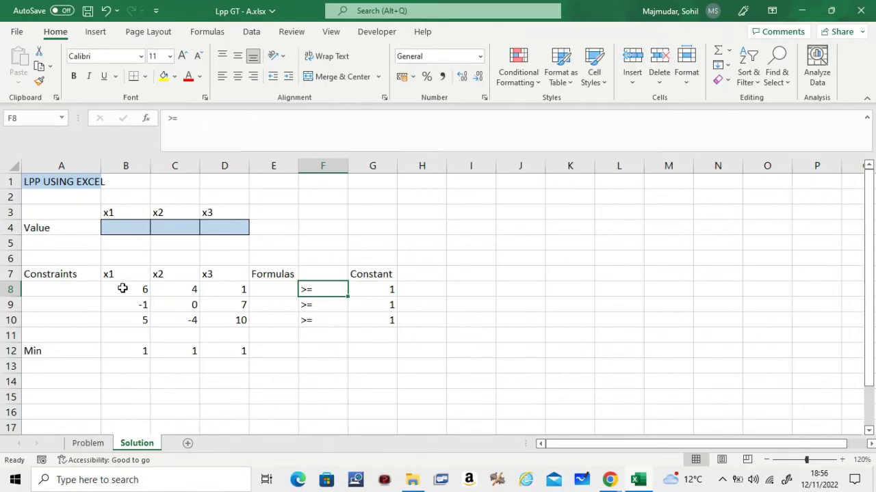
{"action": "key", "text": "Left"}
{"action": "key", "text": "Left"}
{"action": "key", "text": "Left"}
{"action": "key", "text": "Left"}
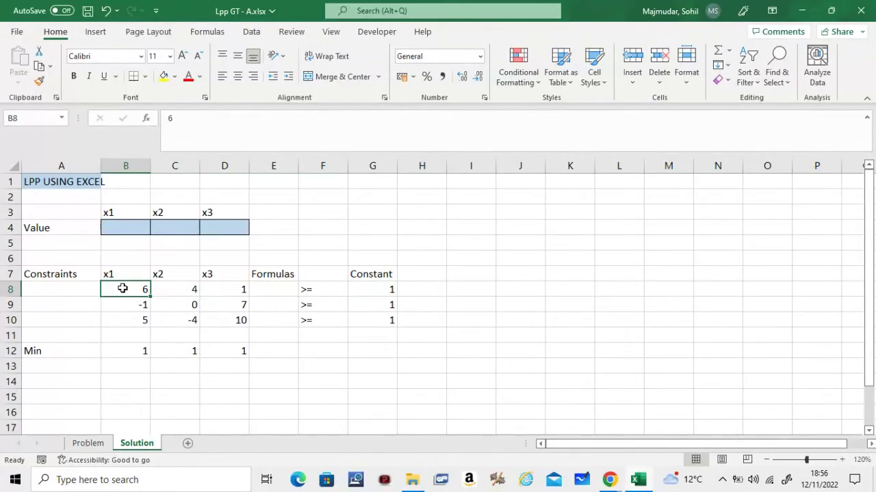
- Check the remaining constraint coefficients against the Problem sheet, and review the objective coefficients in the Solution sheet's Min row
{"action": "key", "text": "Down"}
{"action": "key", "text": "Right"}
{"action": "key", "text": "Right"}
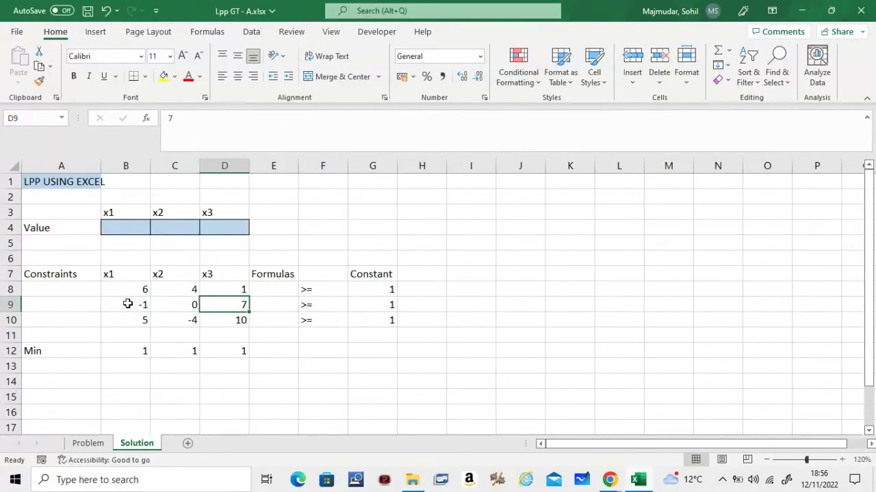
{"action": "left_click", "coordinate": [91, 441]}
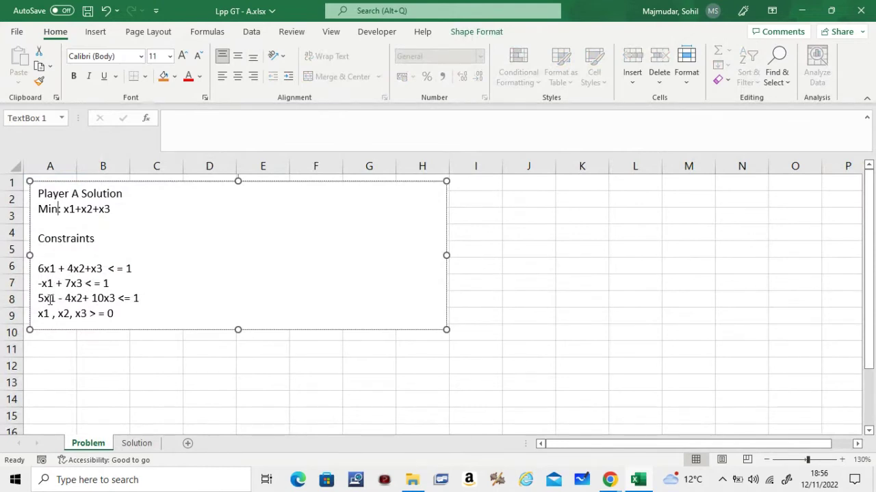
{"action": "left_click", "coordinate": [136, 443]}
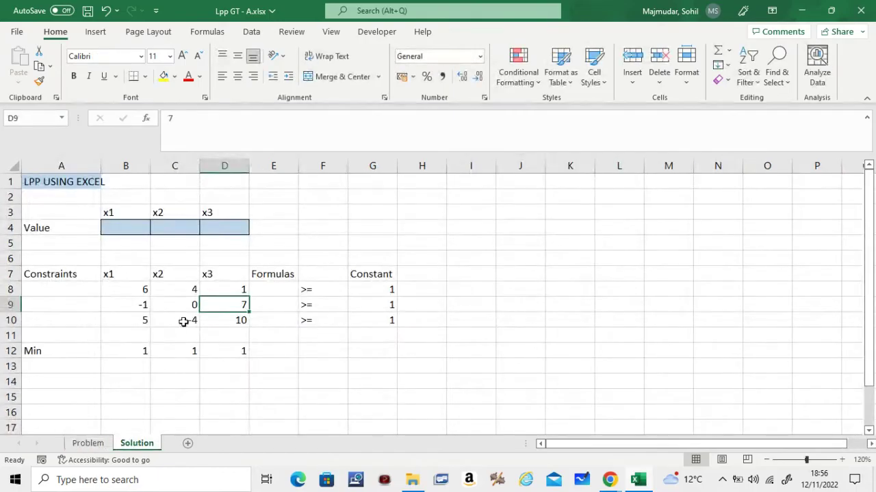
{"action": "left_click", "coordinate": [138, 349]}
{"action": "key", "text": "Right"}
{"action": "key", "text": "Right"}
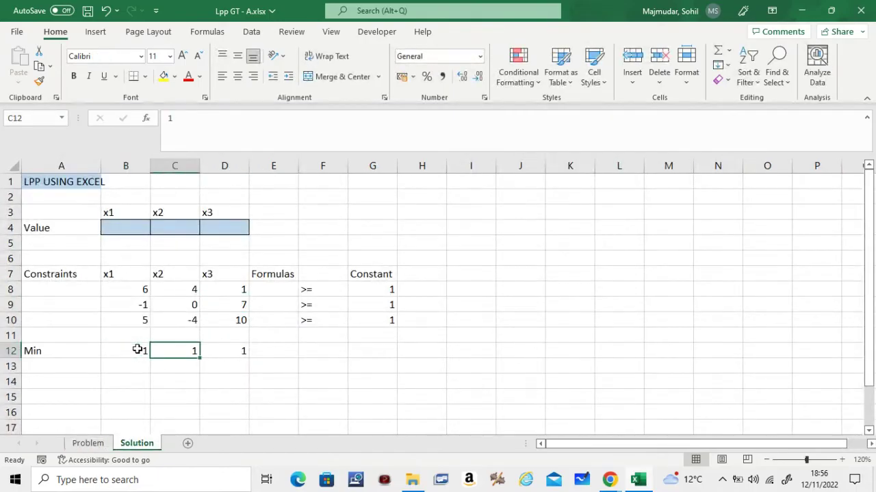
- Enter =SUMPRODUCT($B$4:$D$4,B8:D8) in cell E8 as the first constraint's formula
{"action": "key", "text": "Up"}
{"action": "key", "text": "Up"}
{"action": "key", "text": "Up"}
{"action": "key", "text": "Up"}
{"action": "key", "text": "Right"}
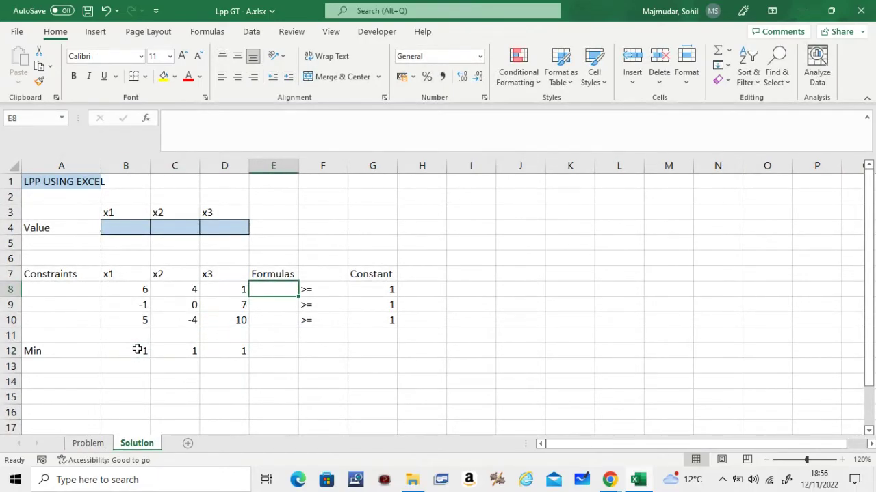
{"action": "type", "text": "="}
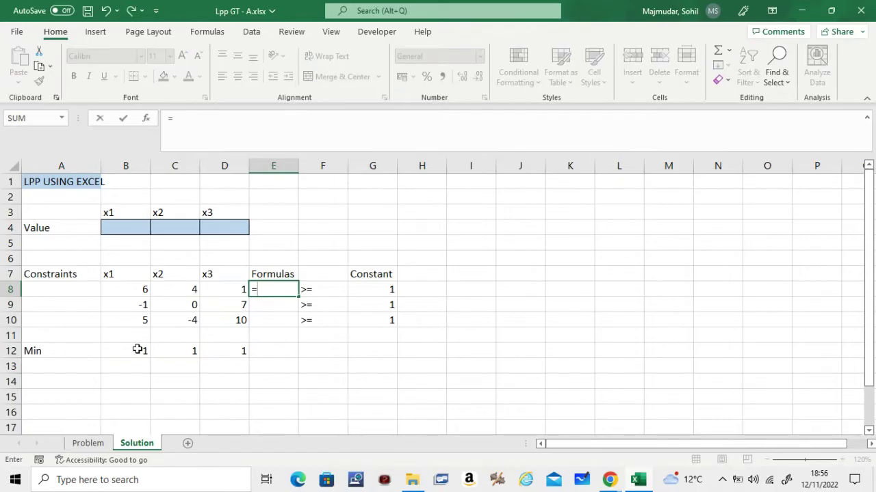
{"action": "type", "text": "SUMPRODUC"}
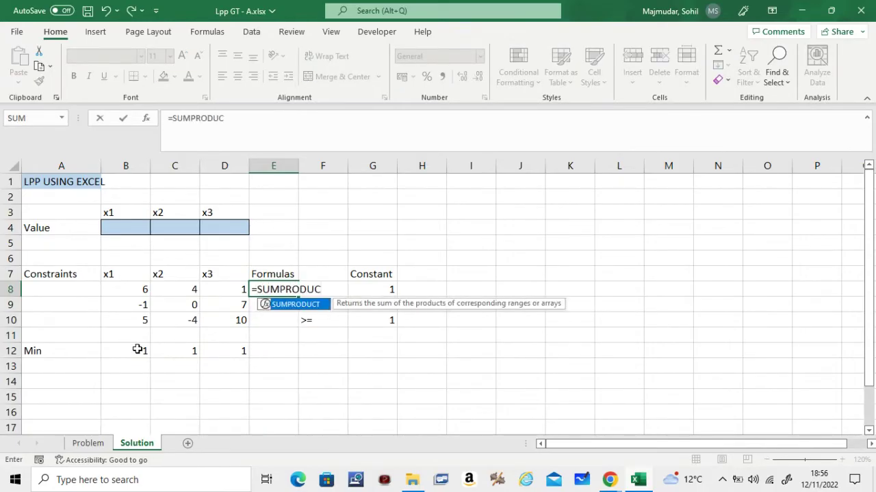
{"action": "type", "text": "T("}
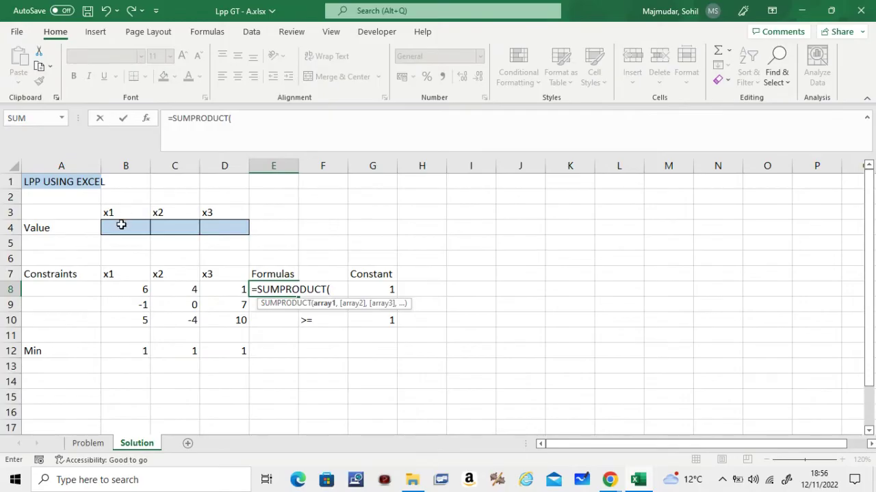
{"action": "left_click_drag", "start_coordinate": [121, 224], "coordinate": [205, 224]}
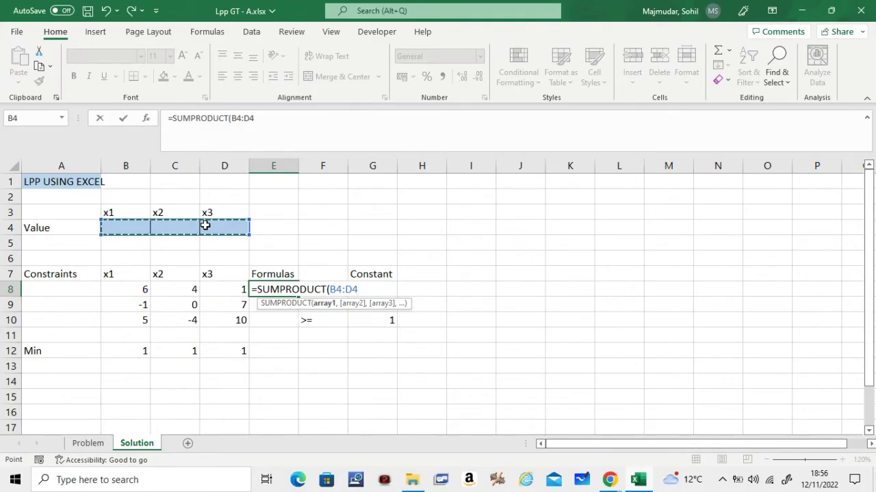
{"action": "key", "text": "F4"}
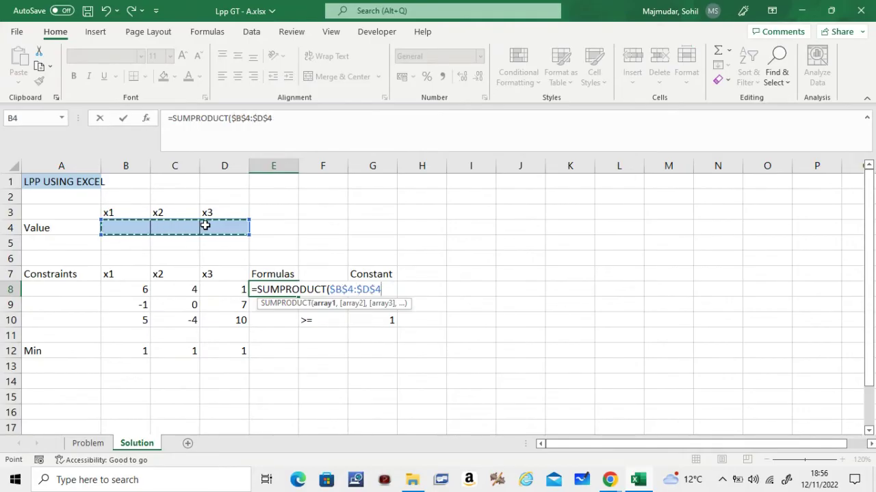
{"action": "type", "text": ","}
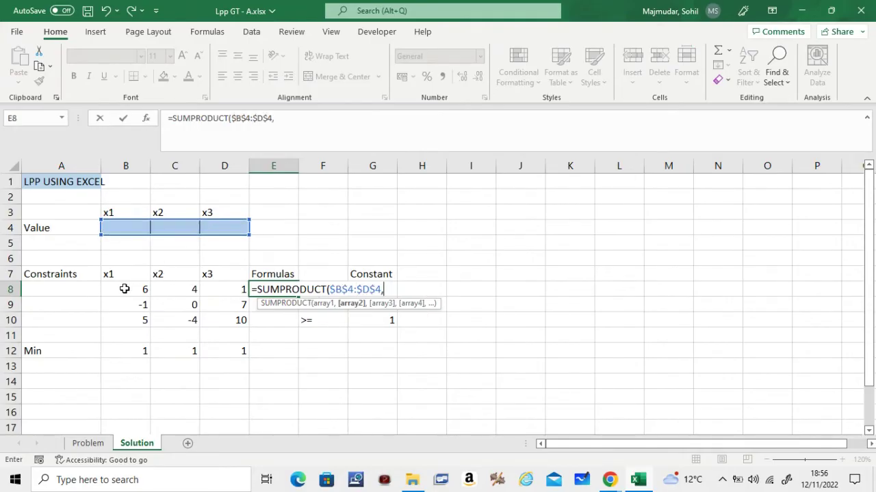
{"action": "left_click_drag", "start_coordinate": [123, 289], "coordinate": [210, 288]}
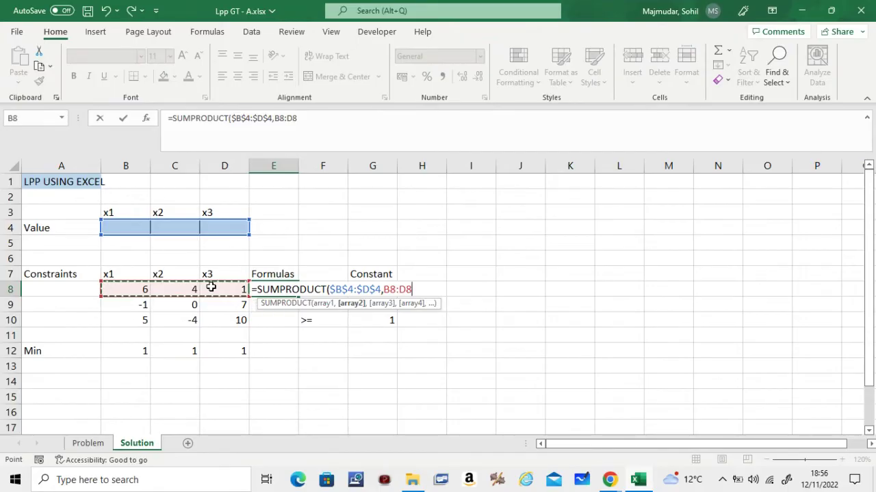
{"action": "type", "text": ")"}
{"action": "key", "text": "Return"}
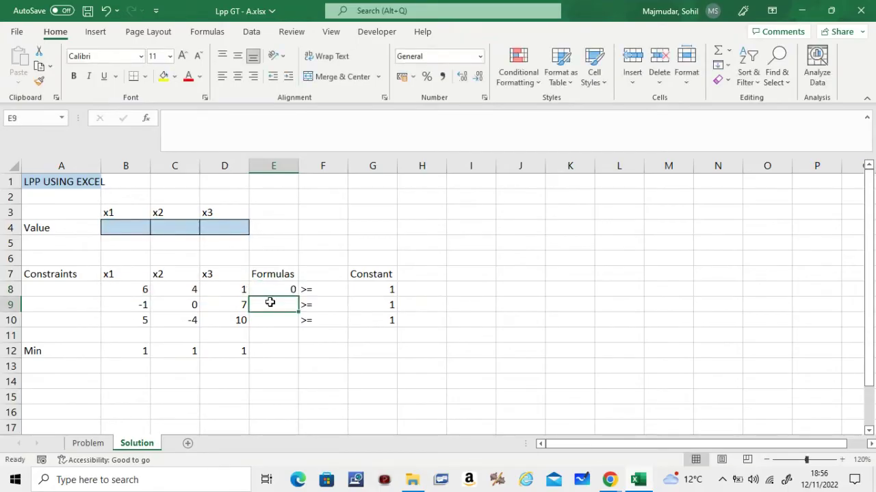
- Copy the E8 constraint formula down to E10 and check the cell references of the copy in E9
{"action": "left_click", "coordinate": [283, 290]}
{"action": "left_click_drag", "start_coordinate": [299, 297], "coordinate": [292, 330]}
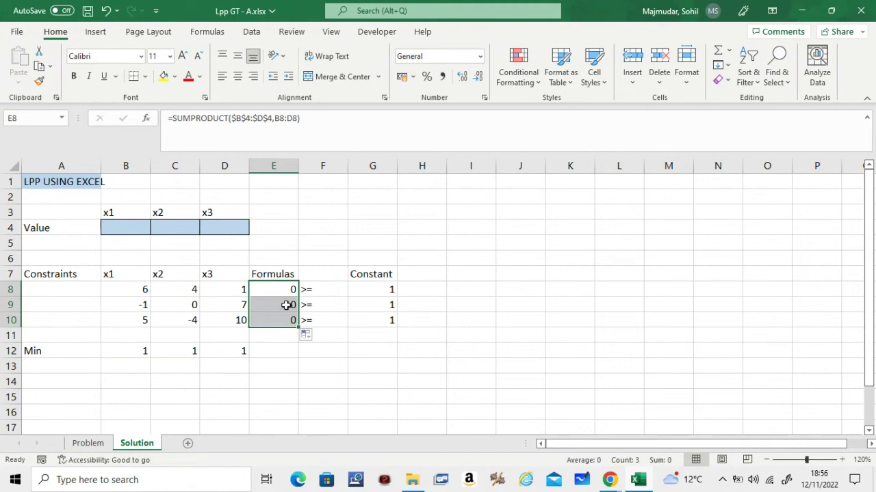
{"action": "double_click", "coordinate": [288, 307]}
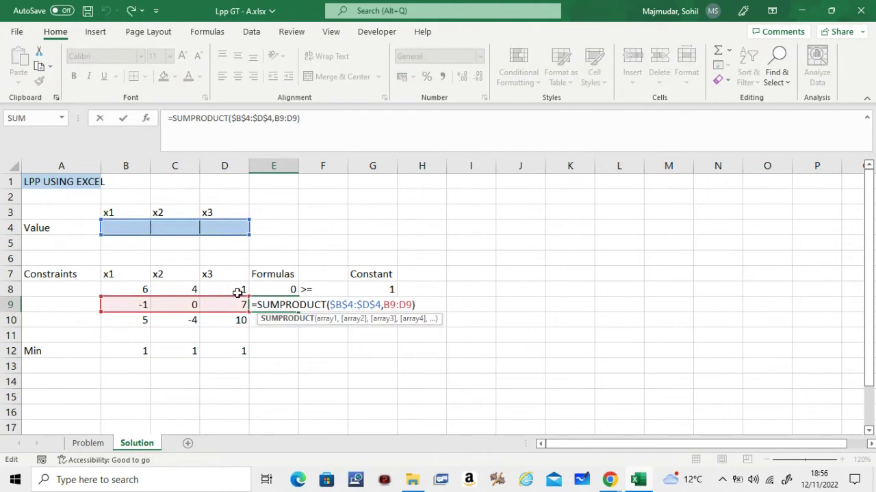
{"action": "key", "text": "Return"}
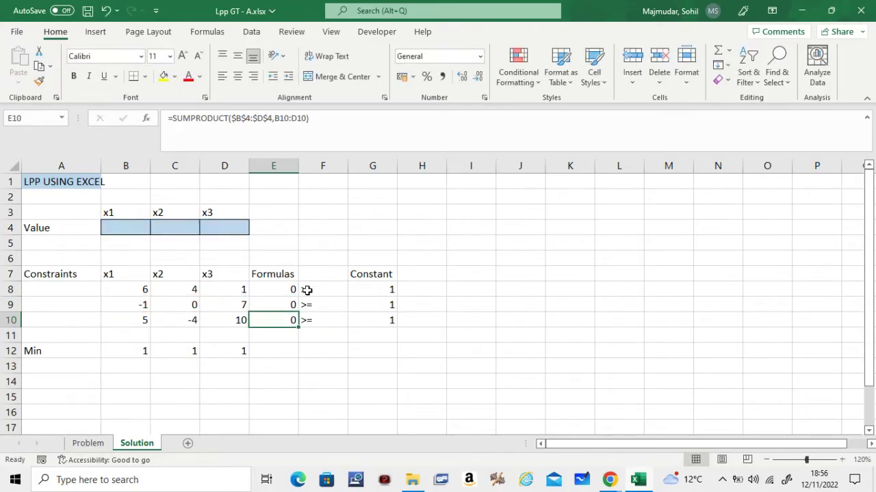
{"action": "left_click", "coordinate": [296, 290]}
{"action": "key", "text": "Down"}
{"action": "key", "text": "Down"}
- Enter =SUMPRODUCT($B$4:$D$4,B12:D12) in cell E12 as the objective formula of the Min row
{"action": "left_click", "coordinate": [282, 353]}
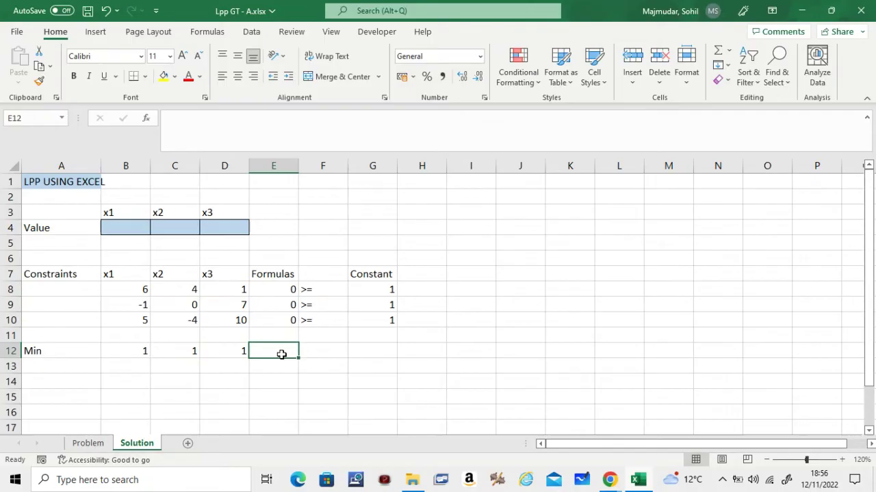
{"action": "type", "text": "=SUMPRODUCT"}
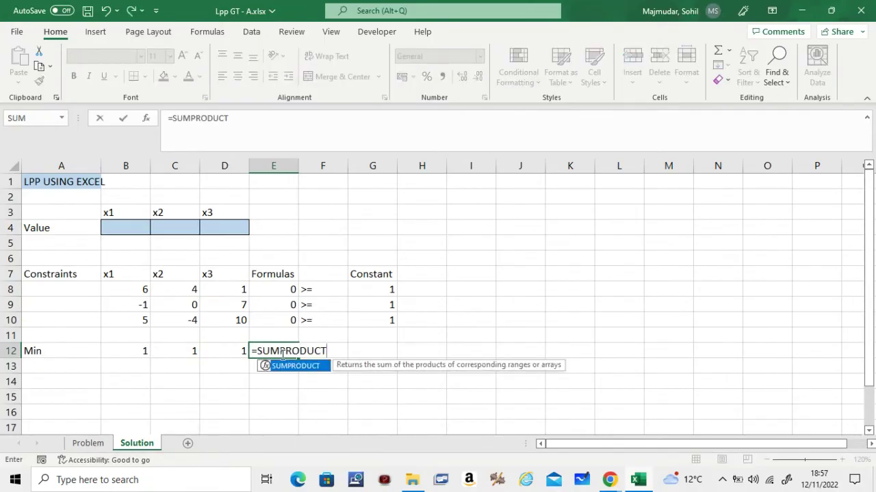
{"action": "type", "text": "("}
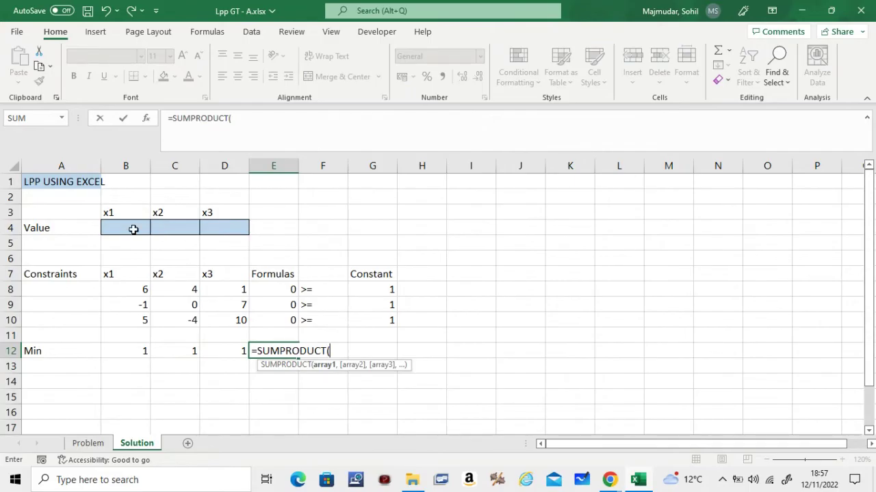
{"action": "left_click_drag", "start_coordinate": [135, 228], "coordinate": [225, 234]}
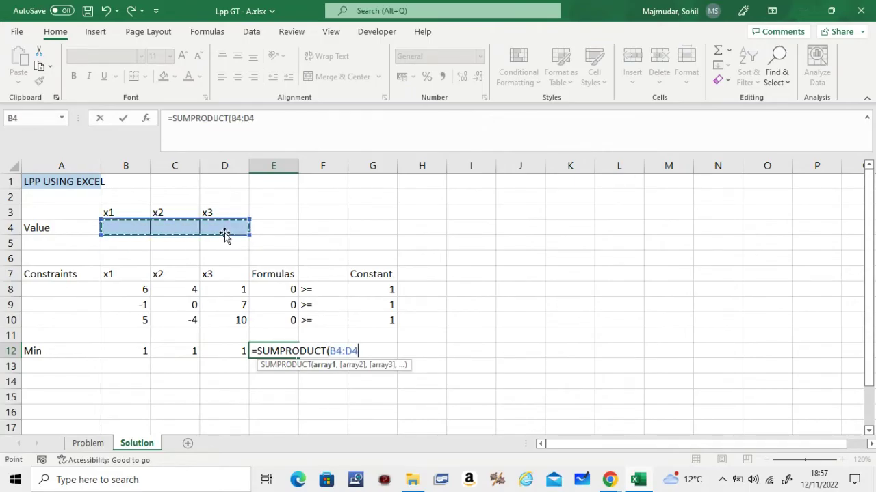
{"action": "key", "text": "F4"}
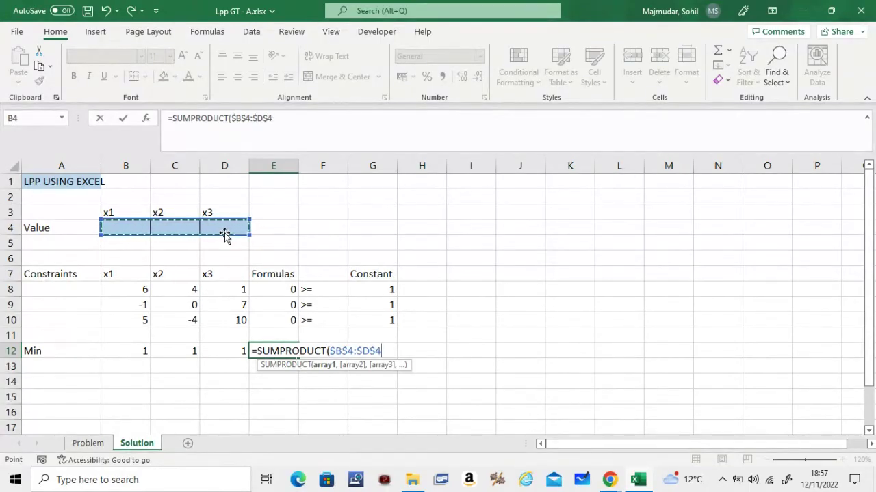
{"action": "type", "text": ","}
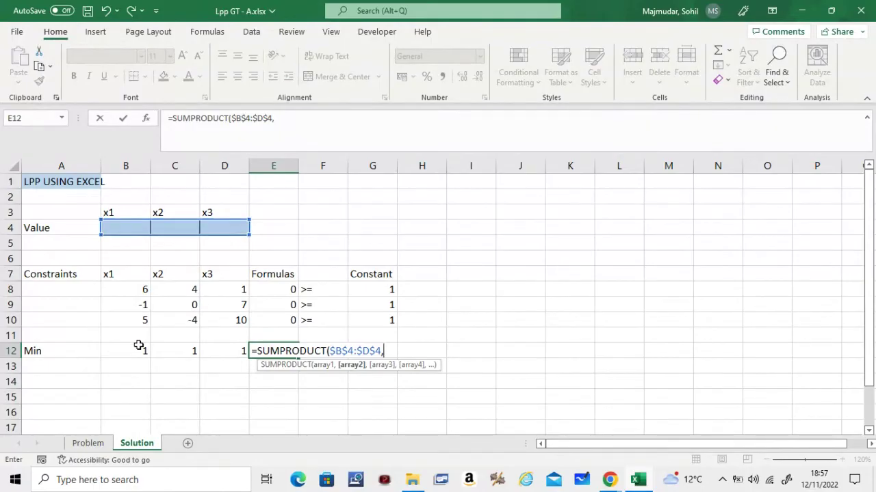
{"action": "left_click_drag", "start_coordinate": [139, 347], "coordinate": [207, 349]}
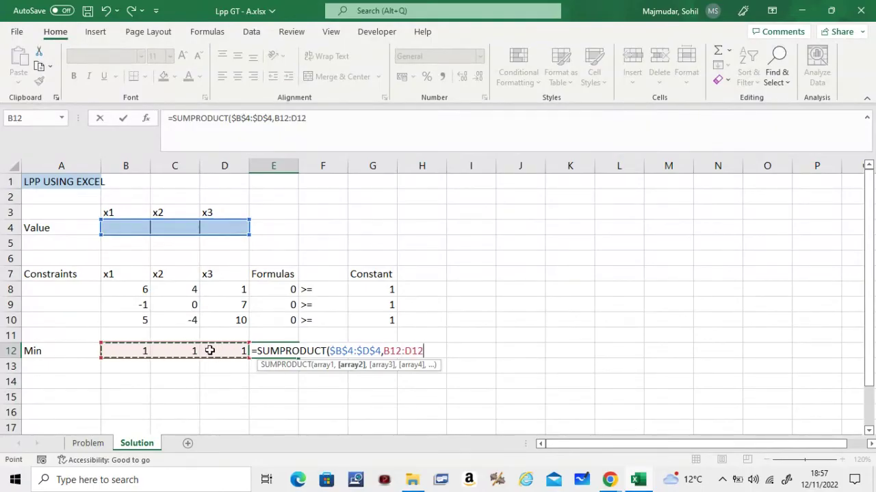
{"action": "type", "text": ")"}
{"action": "key", "text": "Return"}
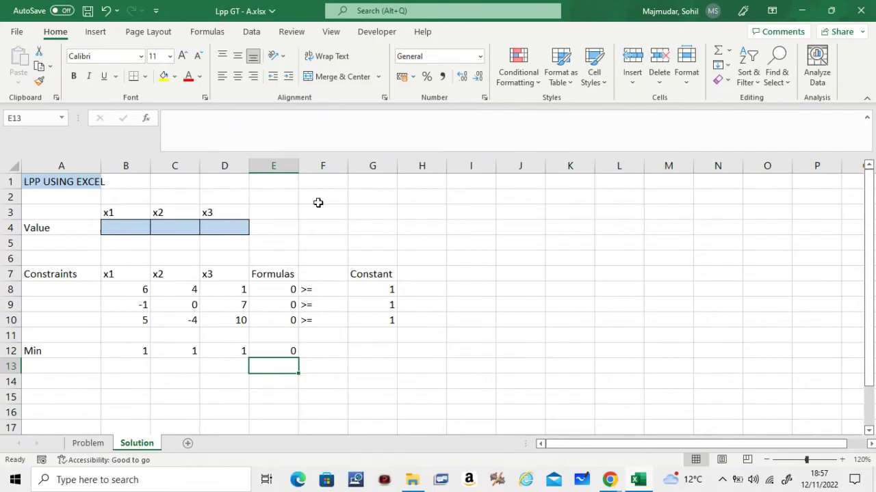
- Open Solver and reset all of its existing options and cell selections
{"action": "left_click", "coordinate": [252, 32]}
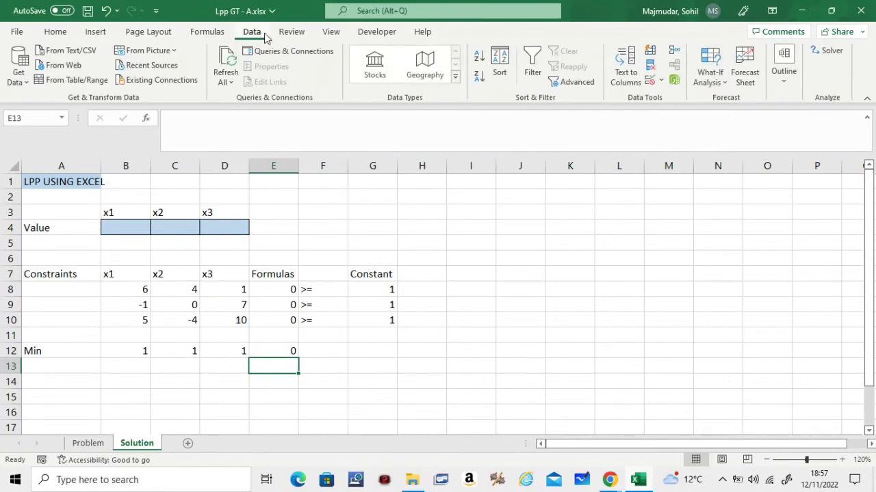
{"action": "left_click", "coordinate": [831, 50]}
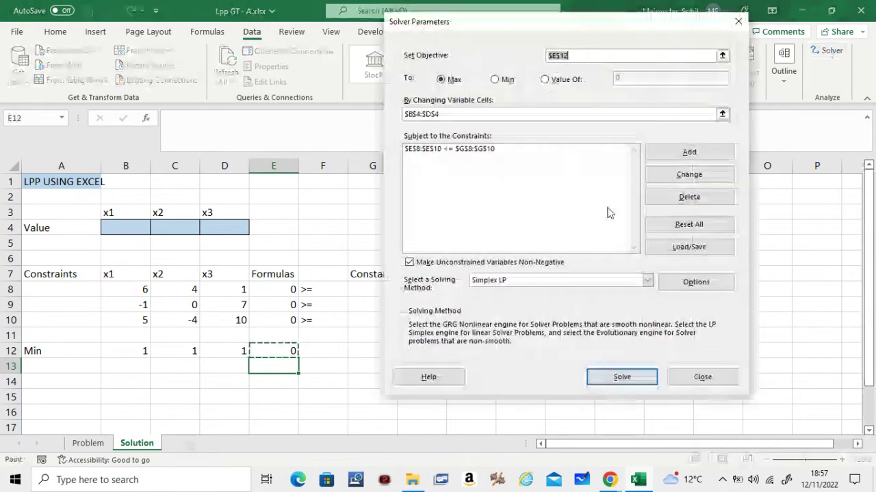
{"action": "left_click", "coordinate": [674, 224]}
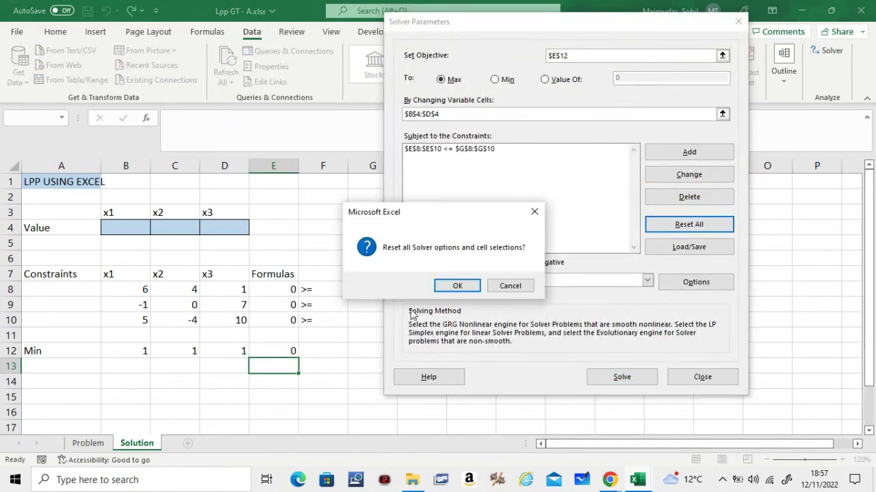
{"action": "left_click", "coordinate": [456, 286]}
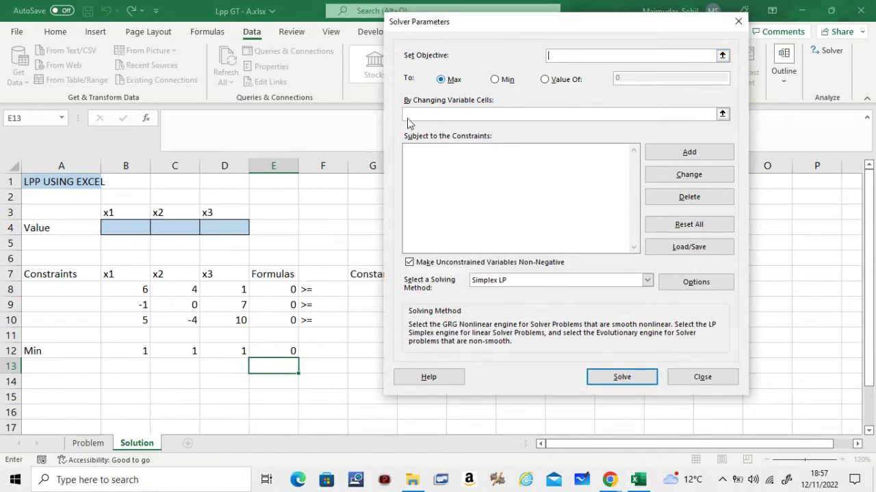
- Set Solver to minimise objective cell $E$12 by changing the variable cells $B$4:$D$4
{"action": "left_click", "coordinate": [494, 80]}
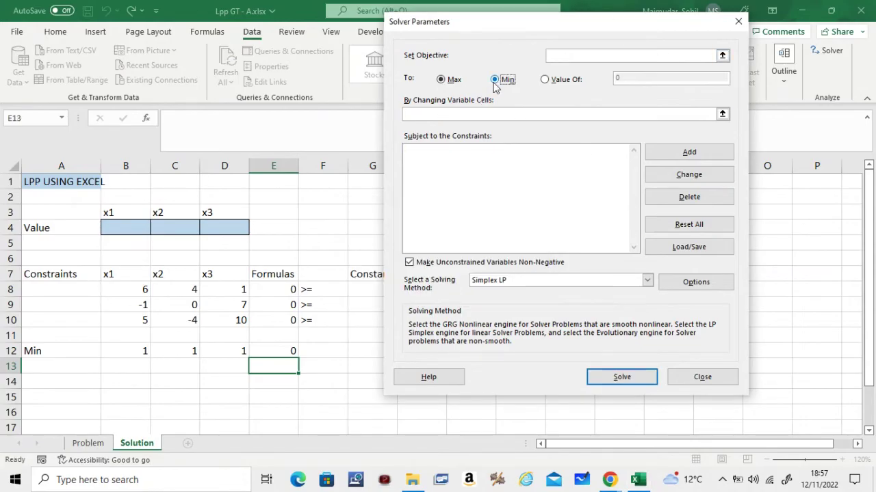
{"action": "left_click", "coordinate": [551, 58]}
{"action": "left_click", "coordinate": [269, 353]}
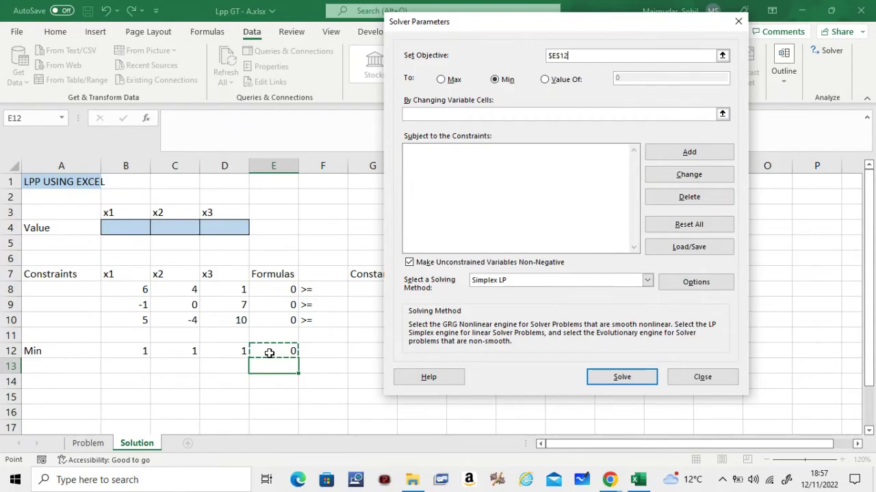
{"action": "left_click", "coordinate": [476, 116]}
{"action": "left_click_drag", "start_coordinate": [111, 229], "coordinate": [215, 231]}
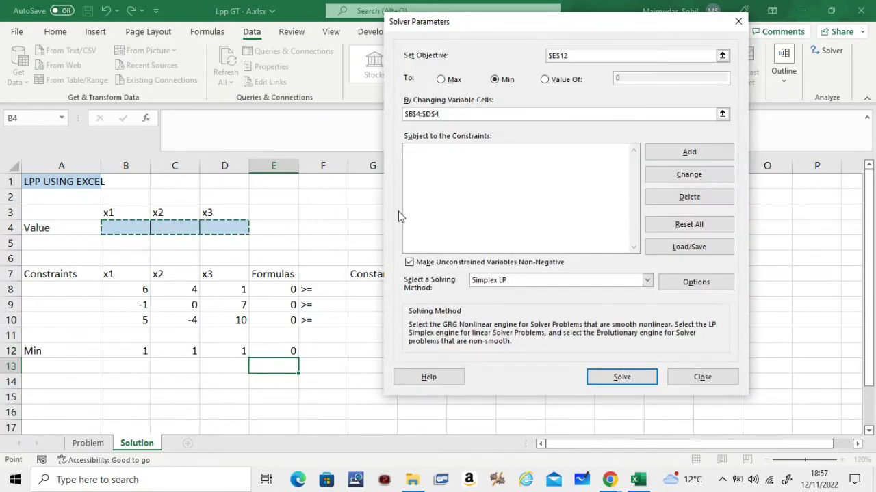
- Add the Solver constraint $E$8:$E$10 >= $G$8:$G$10
{"action": "left_click", "coordinate": [687, 153]}
{"action": "left_click_drag", "start_coordinate": [274, 293], "coordinate": [276, 318]}
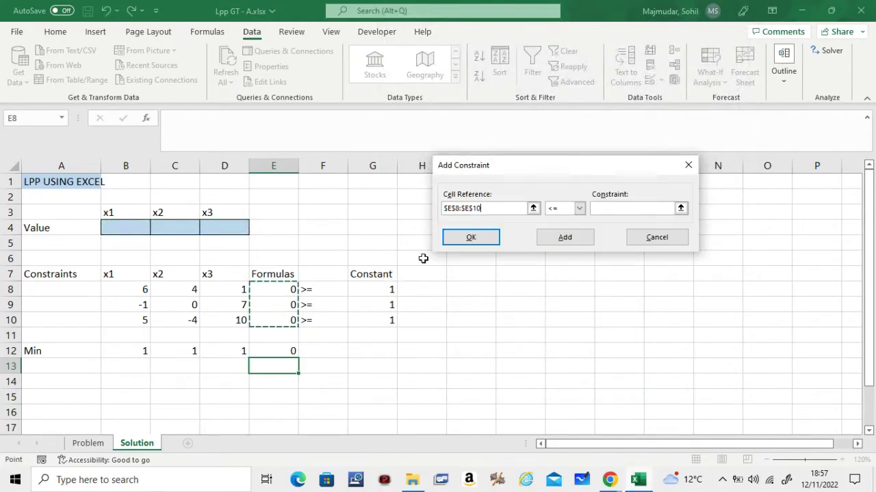
{"action": "left_click", "coordinate": [578, 208]}
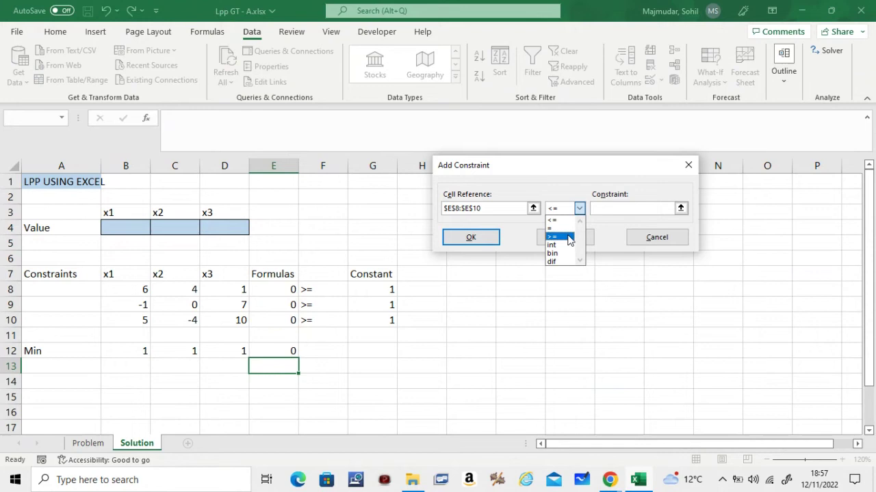
{"action": "left_click", "coordinate": [568, 237]}
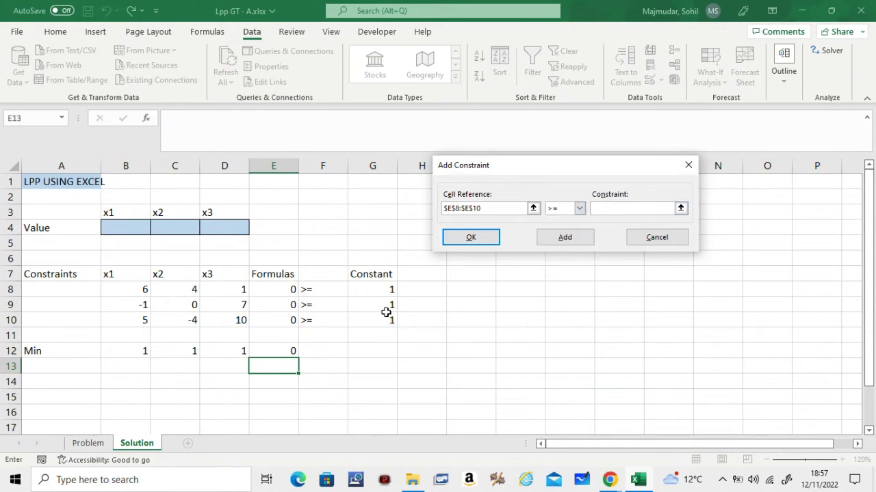
{"action": "left_click_drag", "start_coordinate": [377, 288], "coordinate": [376, 318]}
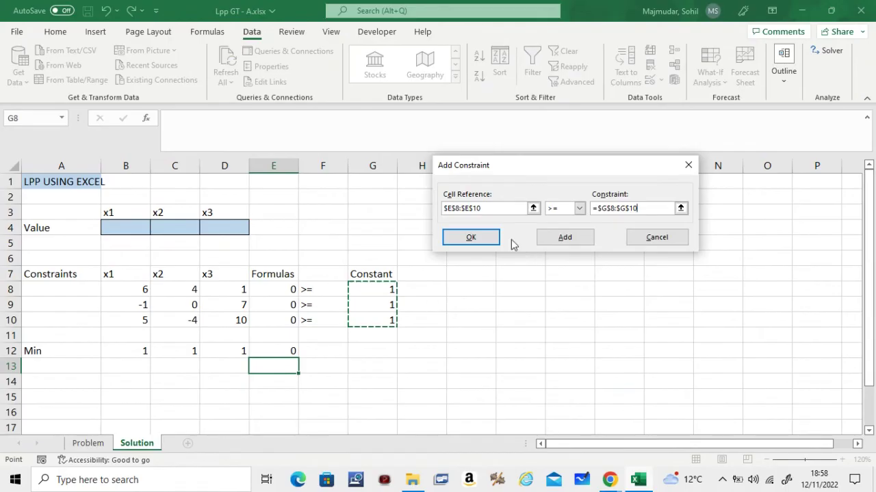
{"action": "left_click", "coordinate": [485, 237]}
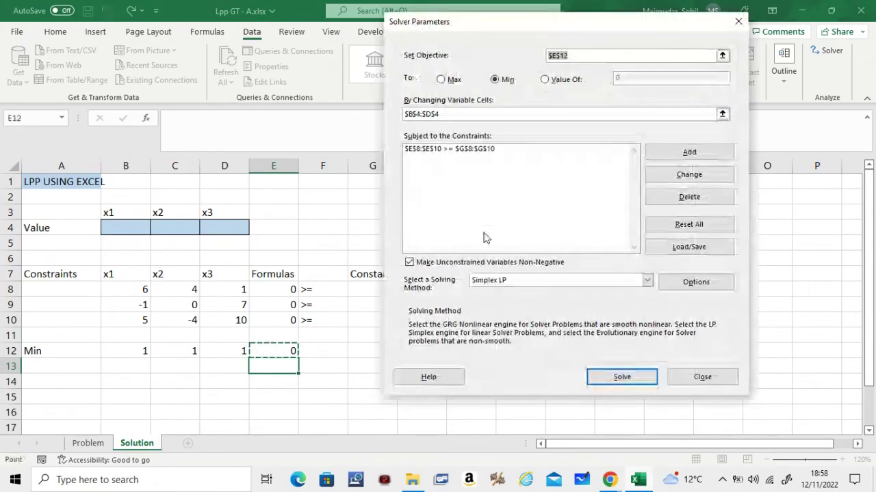
- Keep unconstrained variables non-negative and choose Simplex LP as the solving method
{"action": "left_click", "coordinate": [409, 262]}
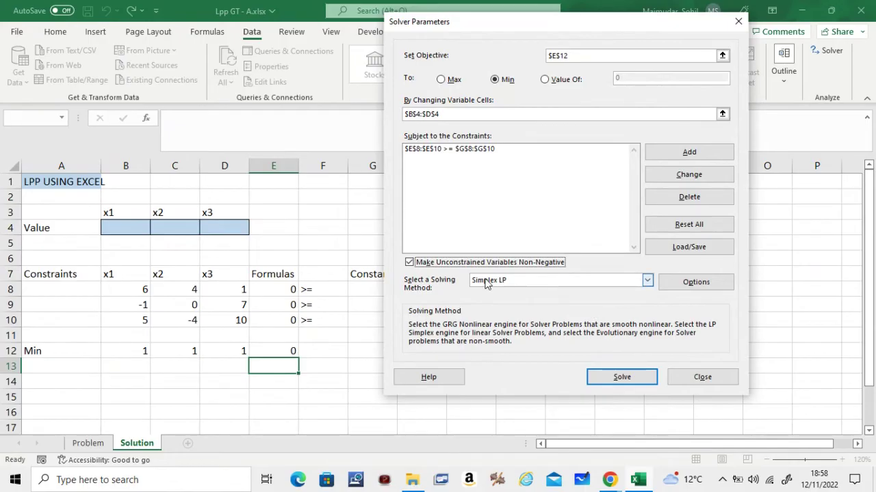
{"action": "left_click", "coordinate": [517, 281]}
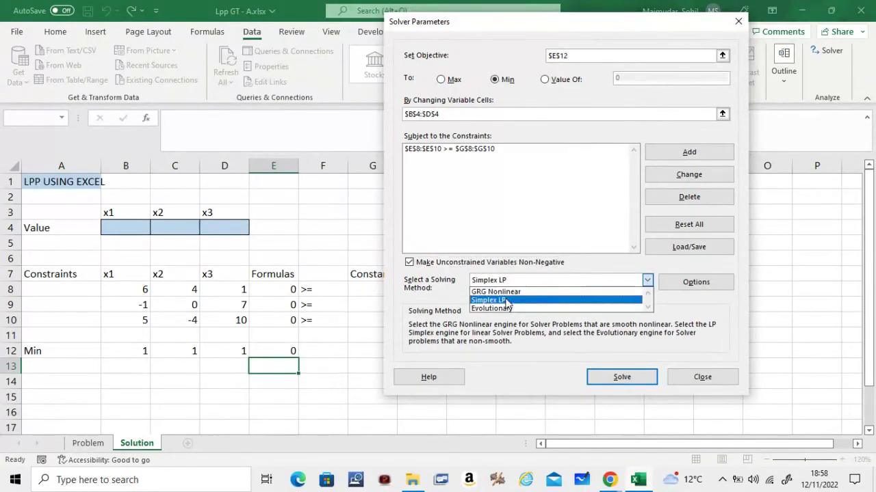
{"action": "left_click", "coordinate": [506, 300]}
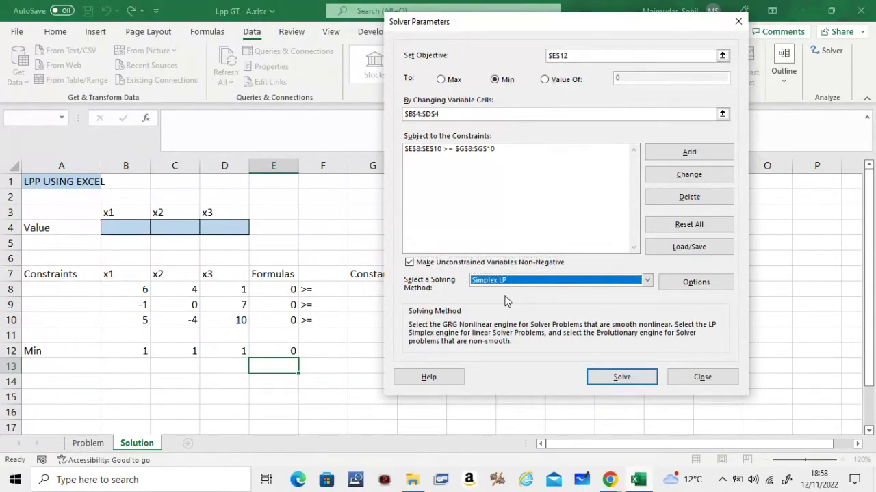
- Solve the model, keeping the Solver solution and generating an Answer report
{"action": "left_click", "coordinate": [623, 382]}
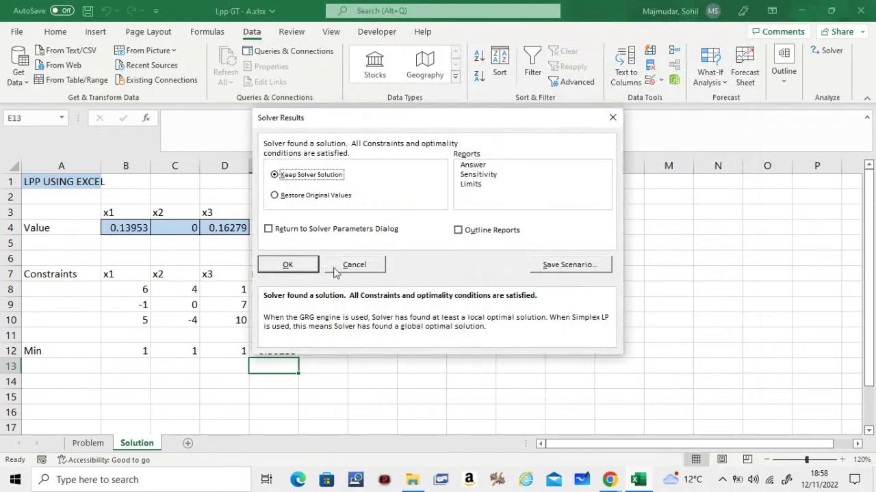
{"action": "left_click", "coordinate": [483, 167]}
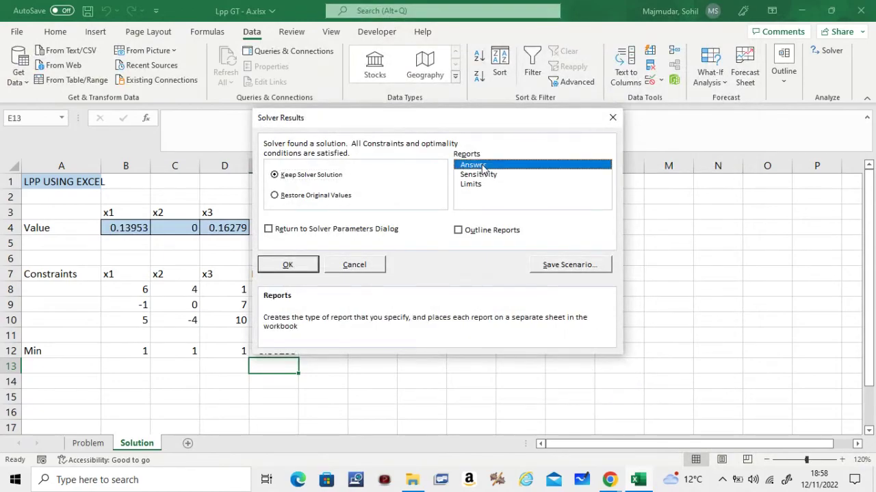
{"action": "left_click", "coordinate": [286, 266]}
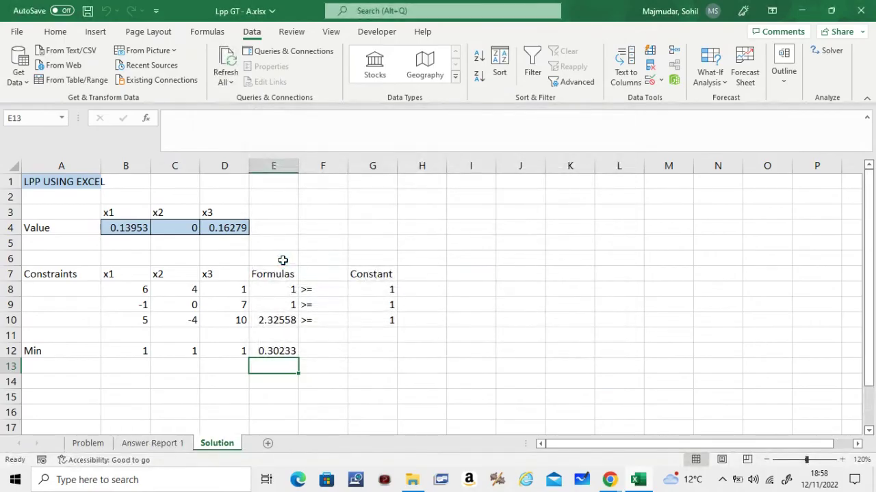
- Examine the solved x1, x2 and x3 values in cells B4 to D4
{"action": "key", "text": "Up"}
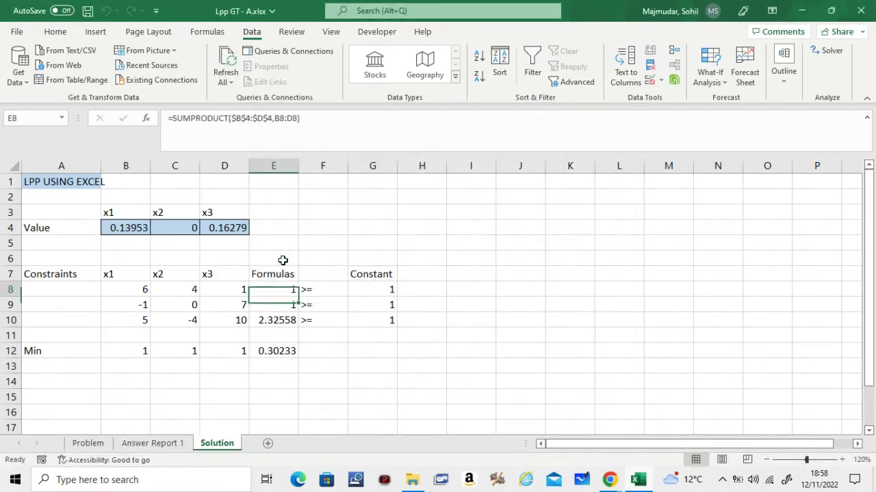
{"action": "key", "text": "Up"}
{"action": "key", "text": "Up"}
{"action": "key", "text": "Up"}
{"action": "key", "text": "Up"}
{"action": "key", "text": "Up"}
{"action": "key", "text": "Left"}
{"action": "key", "text": "Left"}
{"action": "key", "text": "Left"}
{"action": "key", "text": "Down"}
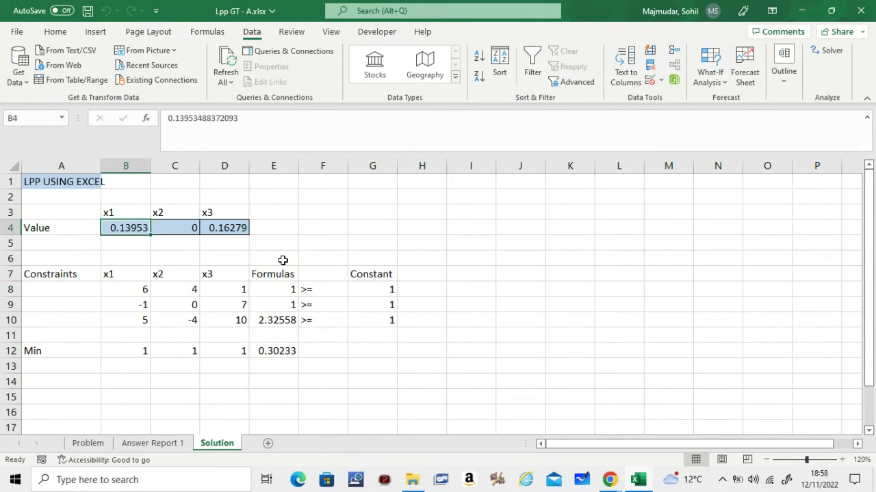
{"action": "key", "text": "Right"}
{"action": "key", "text": "Right"}
{"action": "key", "text": "Right"}
{"action": "key", "text": "Left"}
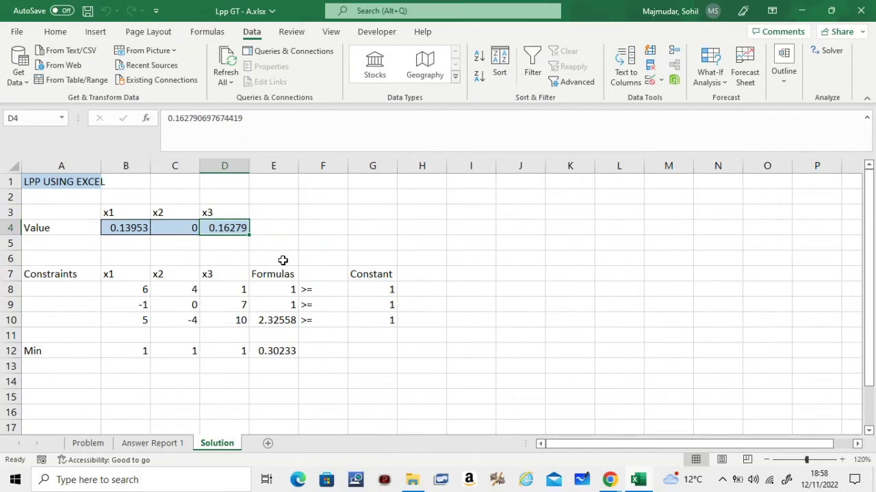
{"action": "key", "text": "Left"}
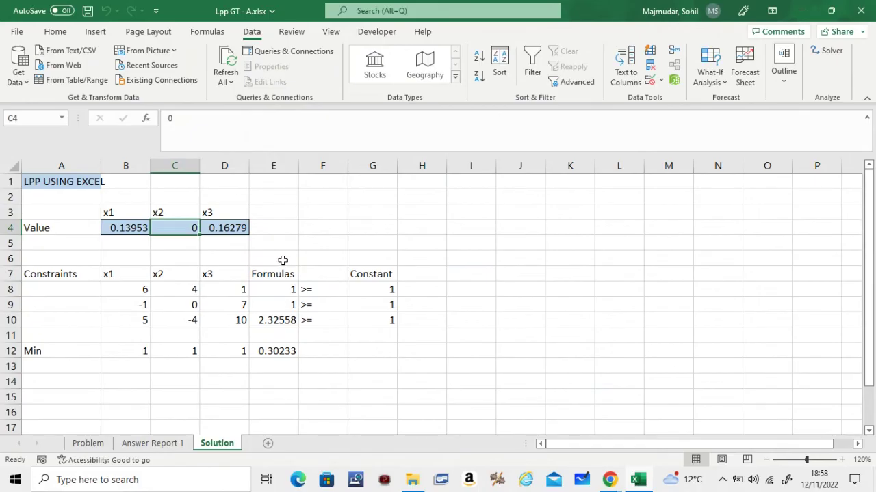
- Examine the minimised objective value in cell E12 of the Min row
{"action": "key", "text": "Down"}
{"action": "key", "text": "Down"}
{"action": "key", "text": "Down"}
{"action": "key", "text": "Down"}
{"action": "key", "text": "Down"}
{"action": "key", "text": "Down"}
{"action": "key", "text": "Down"}
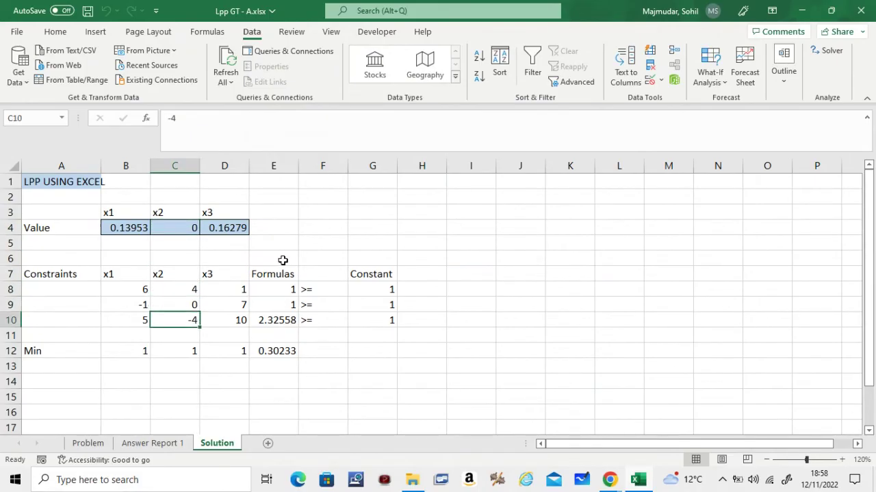
{"action": "key", "text": "Down"}
{"action": "key", "text": "Right"}
{"action": "key", "text": "Right"}
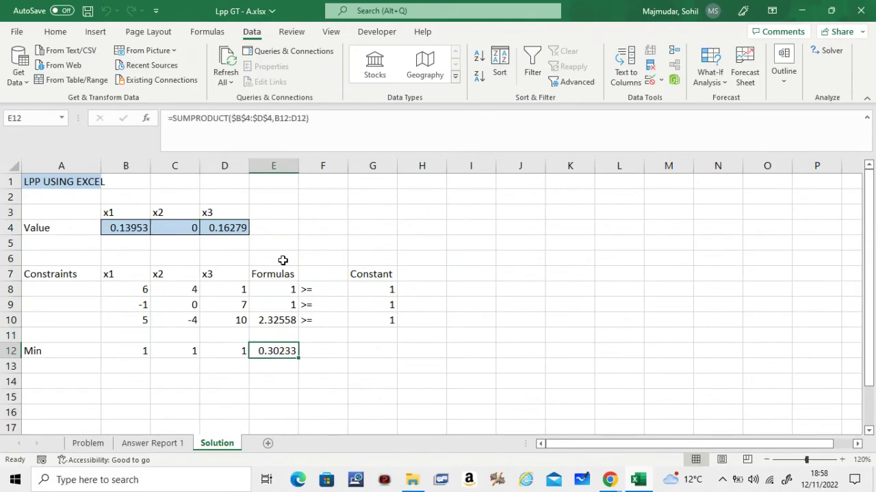
- Calculate the game value in cell H12 as the reciprocal of the minimised objective with =1/E12
{"action": "key", "text": "Right"}
{"action": "key", "text": "Right"}
{"action": "key", "text": "Right"}
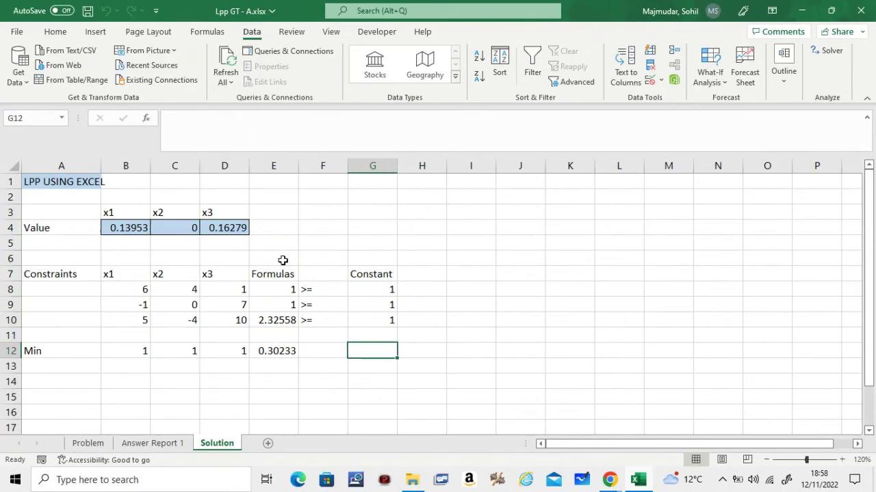
{"action": "type", "text": "="}
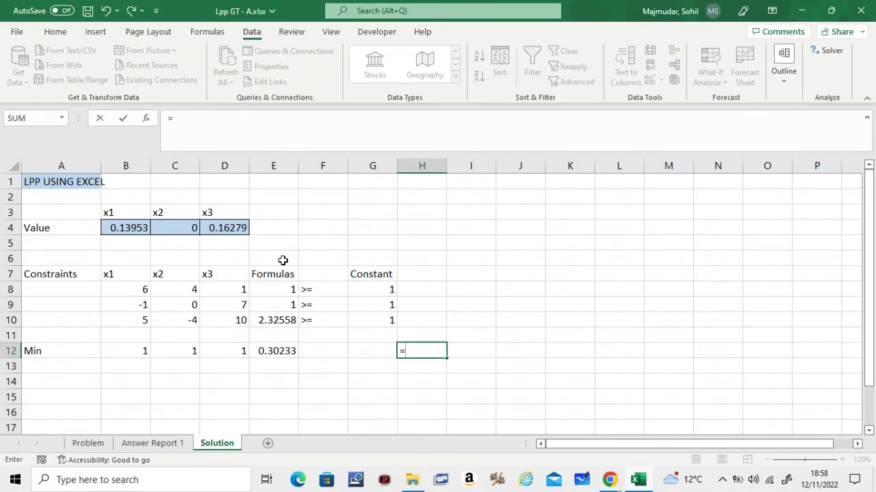
{"action": "type", "text": "1/"}
{"action": "left_click", "coordinate": [281, 351]}
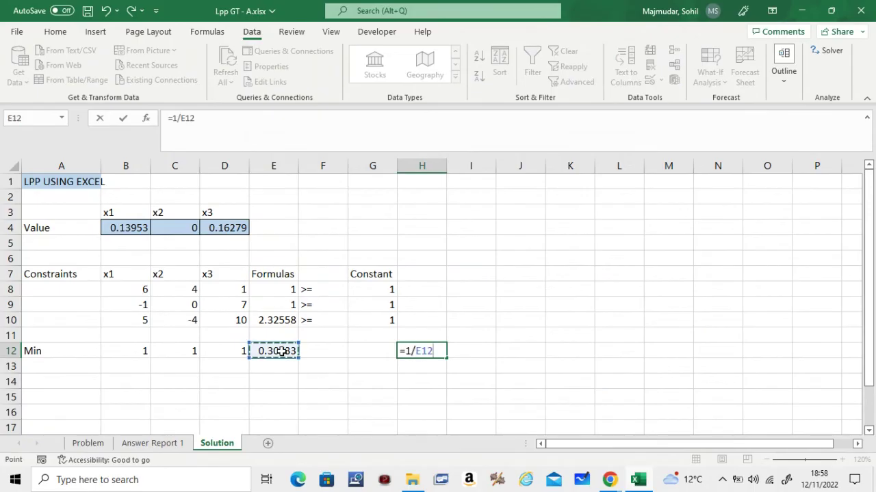
{"action": "key", "text": "ctrl+Return"}
- Enter the fraction formula =43/13 in cell I12 and compare it with the reciprocal in H12
{"action": "key", "text": "Right"}
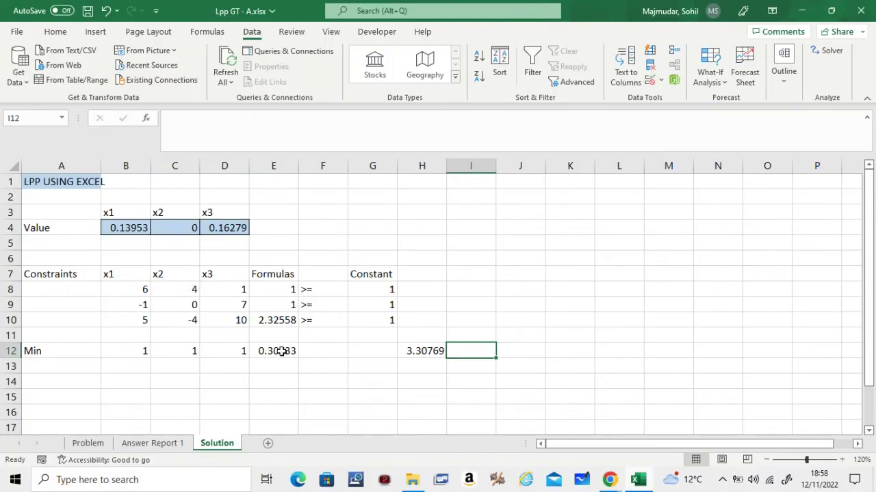
{"action": "type", "text": "="}
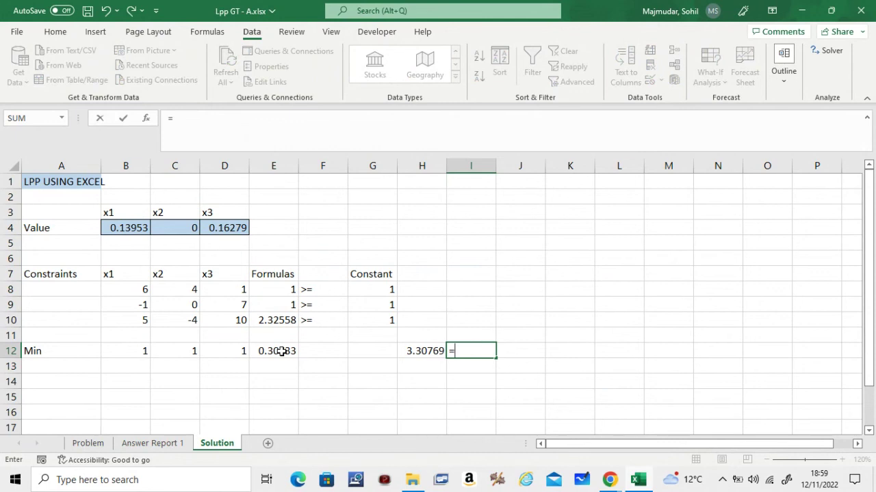
{"action": "type", "text": "43/13"}
{"action": "key", "text": "Return"}
{"action": "key", "text": "Up"}
{"action": "key", "text": "Left"}
{"action": "key", "text": "Right"}
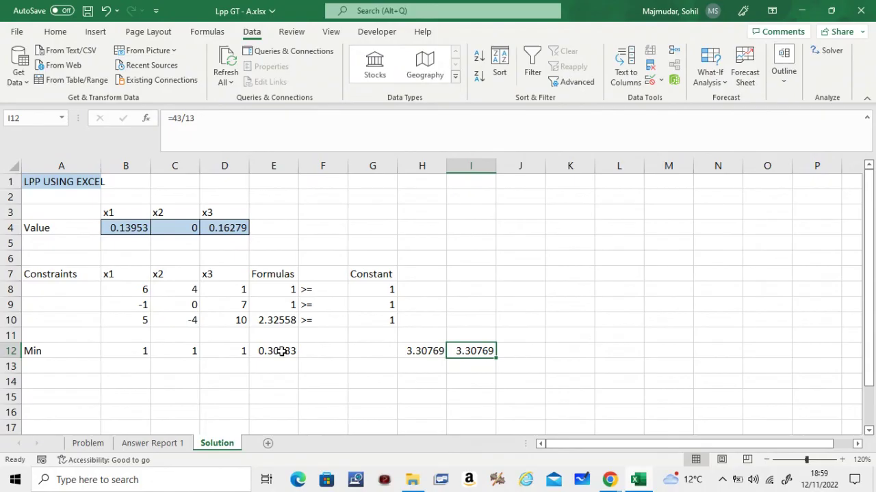
- Return to the solved variables in row 4 and examine the x1 value in cell B4
{"action": "key", "text": "Left"}
{"action": "key", "text": "Left"}
{"action": "key", "text": "Left"}
{"action": "key", "text": "Left"}
{"action": "key", "text": "Up"}
{"action": "key", "text": "Up"}
{"action": "key", "text": "Up"}
{"action": "key", "text": "Up"}
{"action": "key", "text": "Up"}
{"action": "key", "text": "Up"}
{"action": "key", "text": "Up"}
{"action": "key", "text": "Up"}
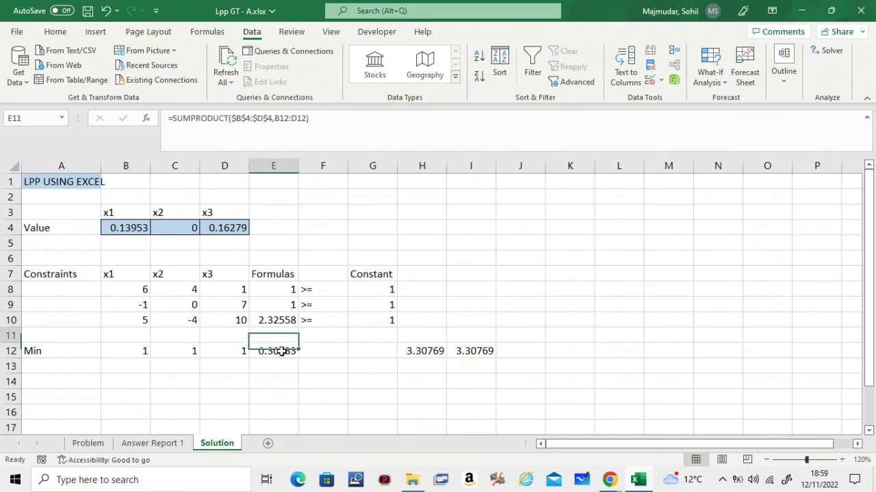
{"action": "key", "text": "Left"}
{"action": "key", "text": "Left"}
{"action": "key", "text": "Left"}
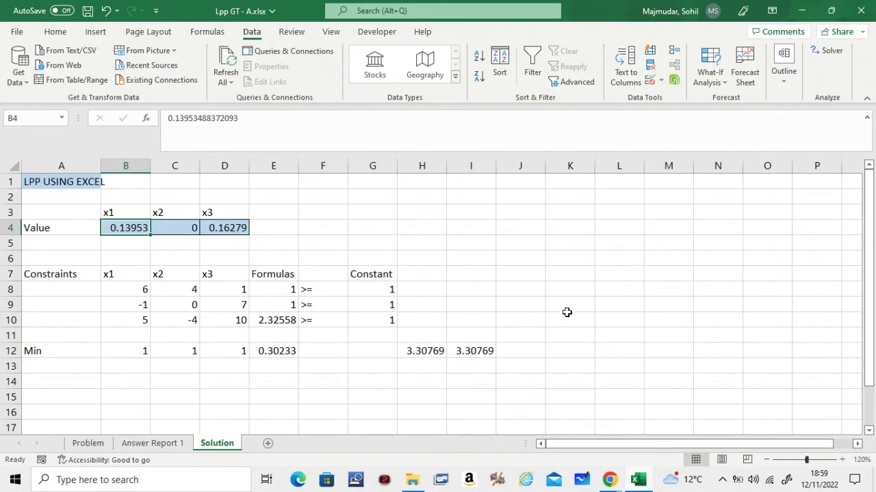
- Switch to the Chrome window with the Game Theory and Decision Methods Collaborate session
{"action": "left_click", "coordinate": [610, 481]}
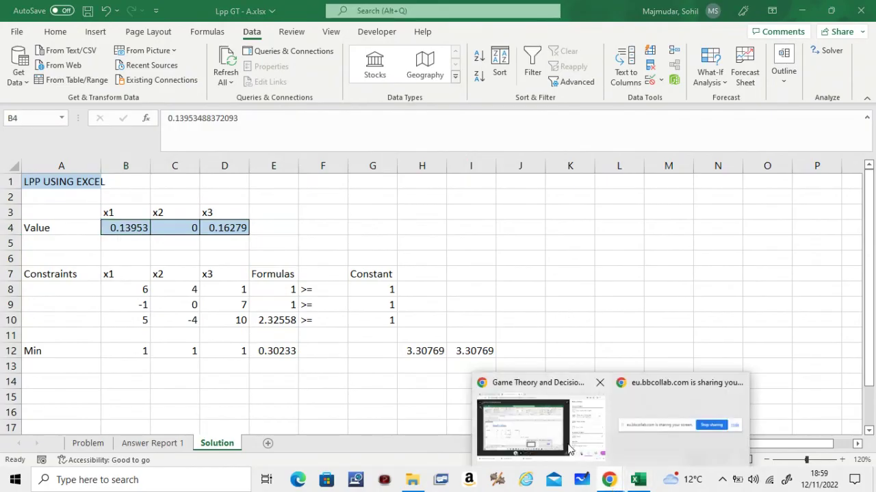
{"action": "left_click", "coordinate": [569, 448]}
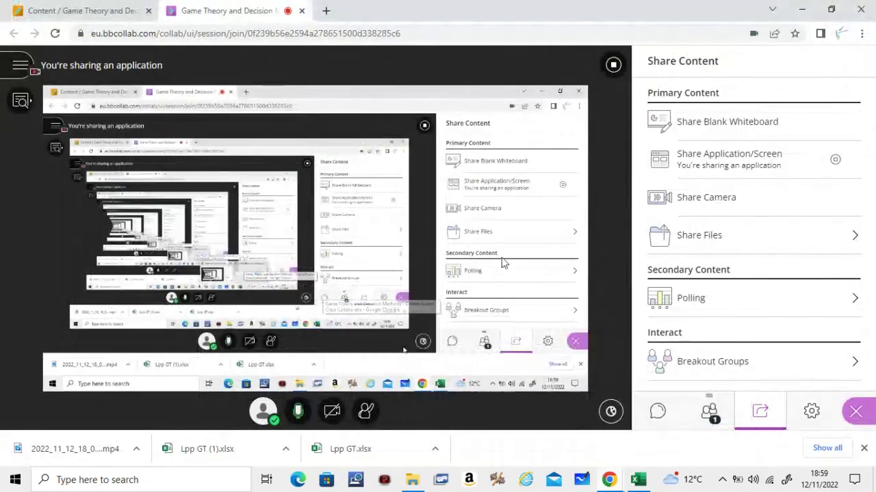